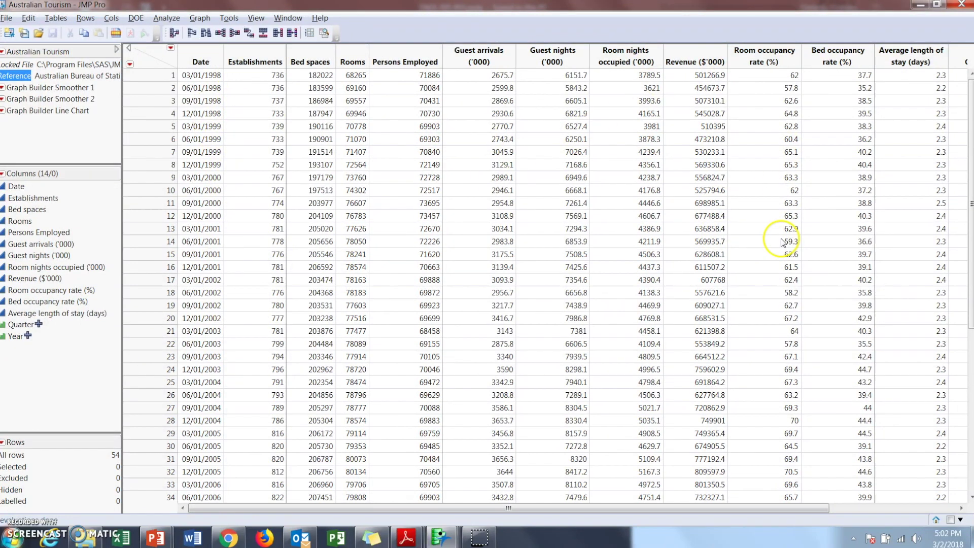
Start a new Graph Builder with Date on the X axis and Revenue ($'000) on Y
click(196, 18)
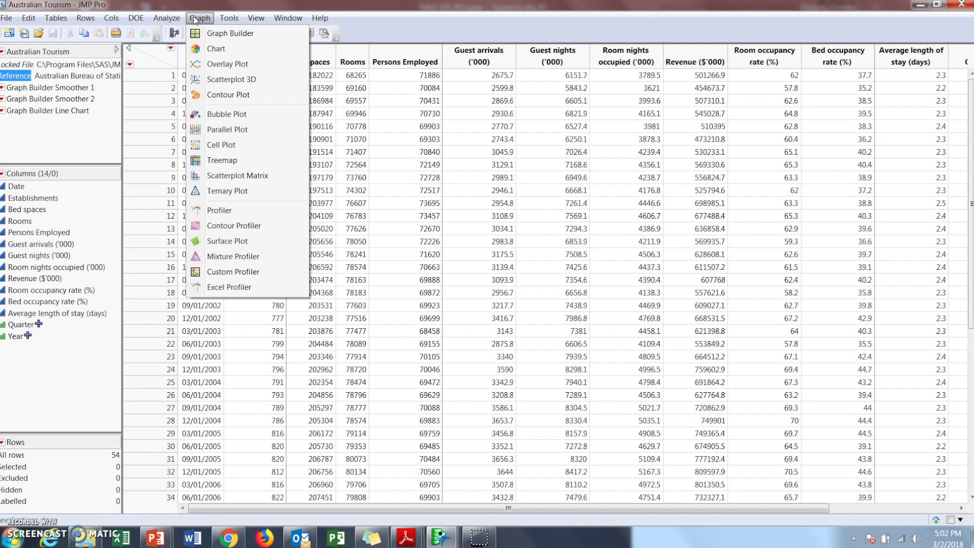
click(219, 34)
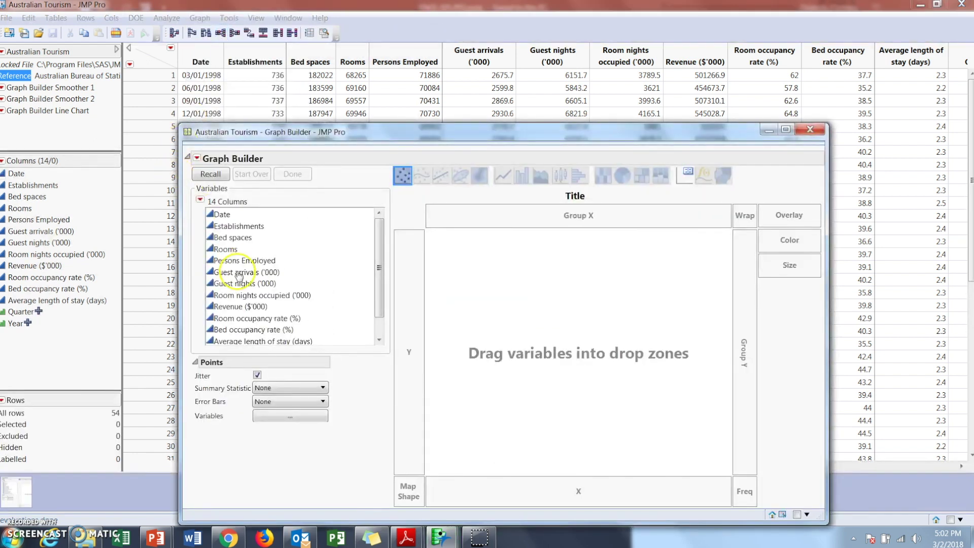
click(221, 215)
drag(221, 215, 586, 496)
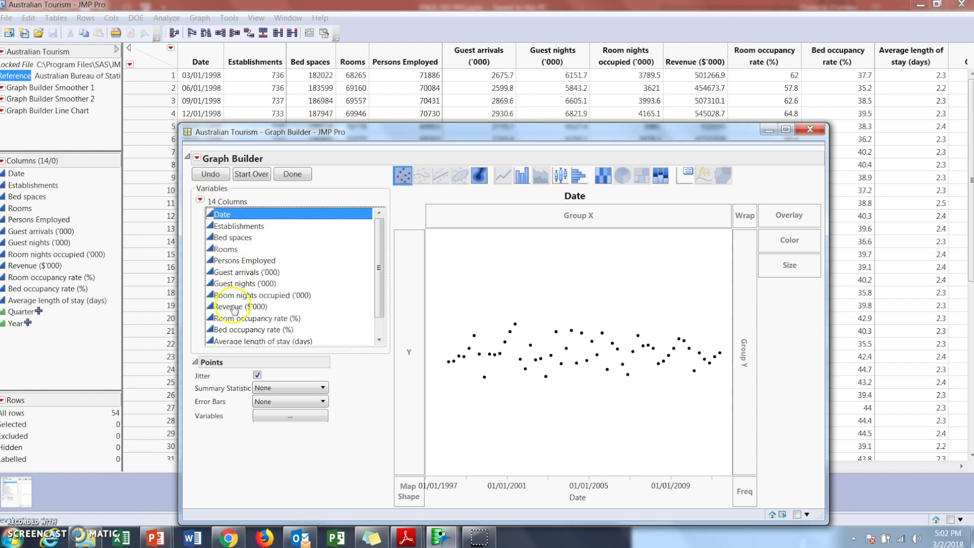
drag(233, 306, 401, 355)
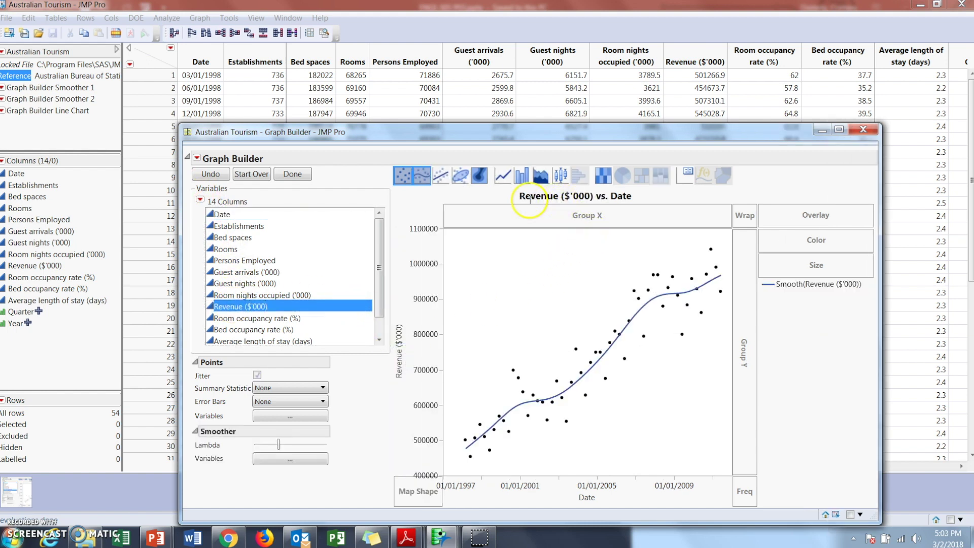
Switch to the Line element and stack Room occupancy rate (%) below Revenue on the Y axis
click(502, 176)
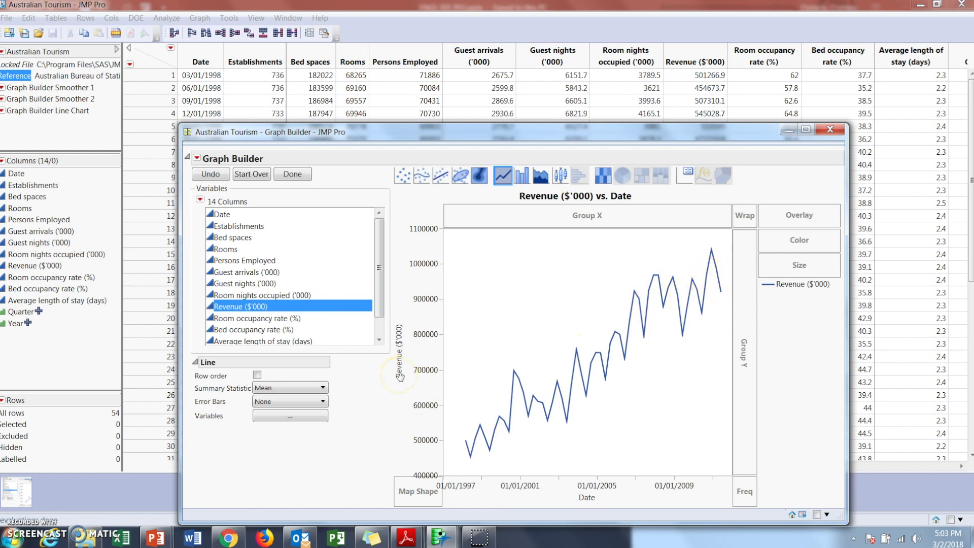
click(244, 319)
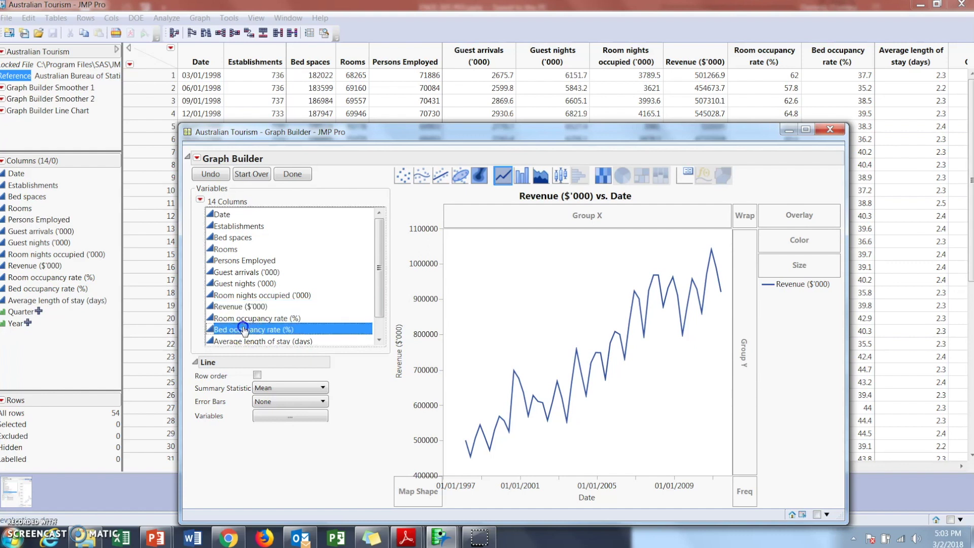
drag(244, 319, 414, 437)
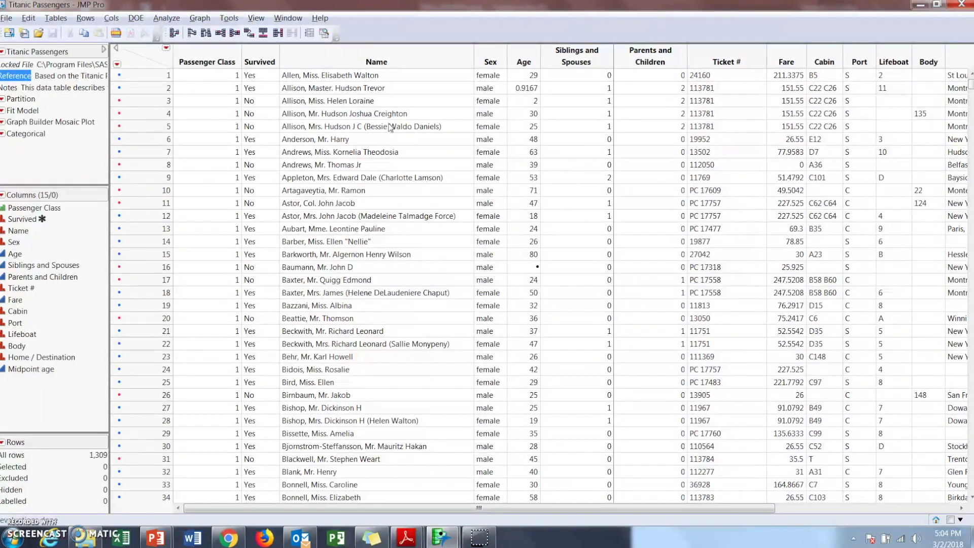
Build a Titanic Passengers Graph Builder chart with Survived on Y and Passenger Class on X
mouse_move(253, 129)
click(200, 17)
click(219, 33)
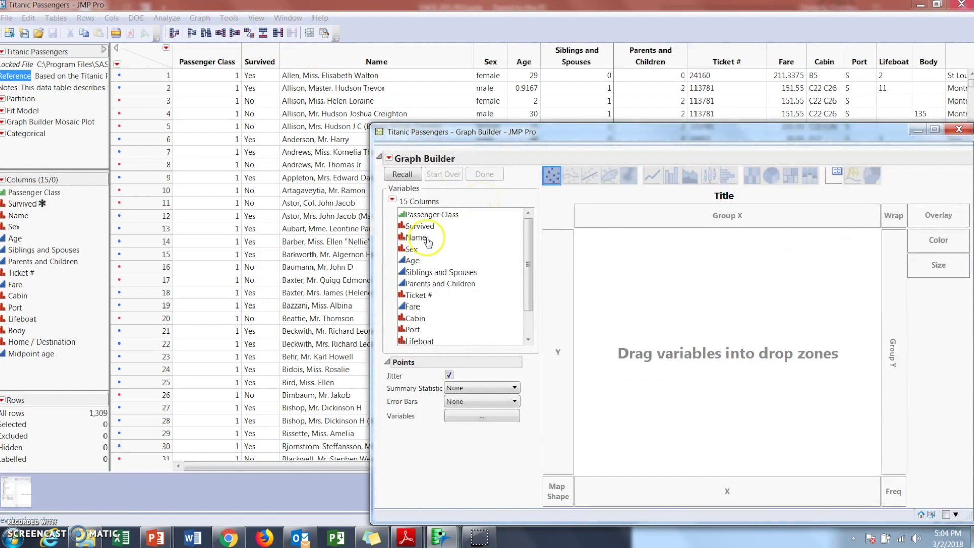
click(424, 228)
drag(423, 228, 554, 350)
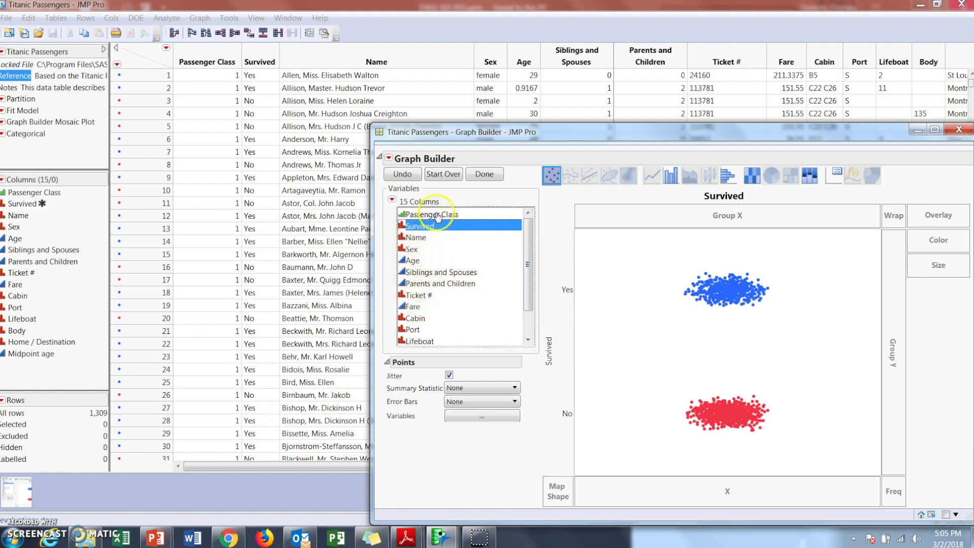
drag(432, 214, 724, 491)
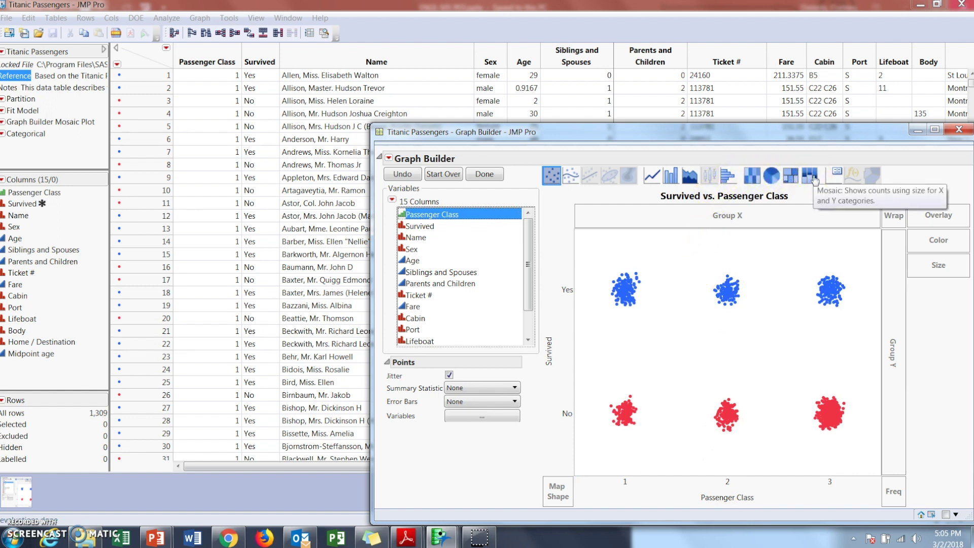
Switch the Survived vs. Passenger Class chart to the Mosaic element
click(811, 176)
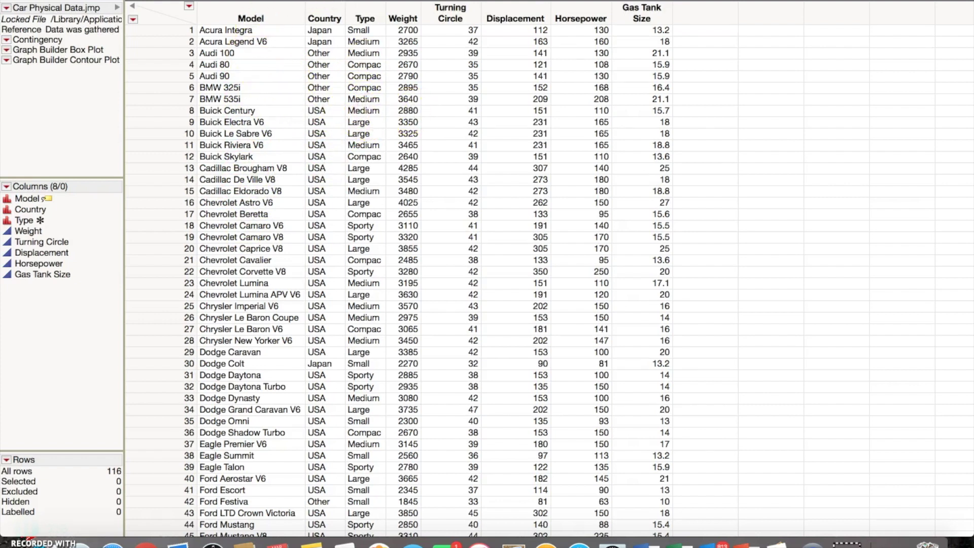
Put Gas Tank Size on Y in a new Graph Builder and display it as a box plot
click(328, 2)
click(339, 3)
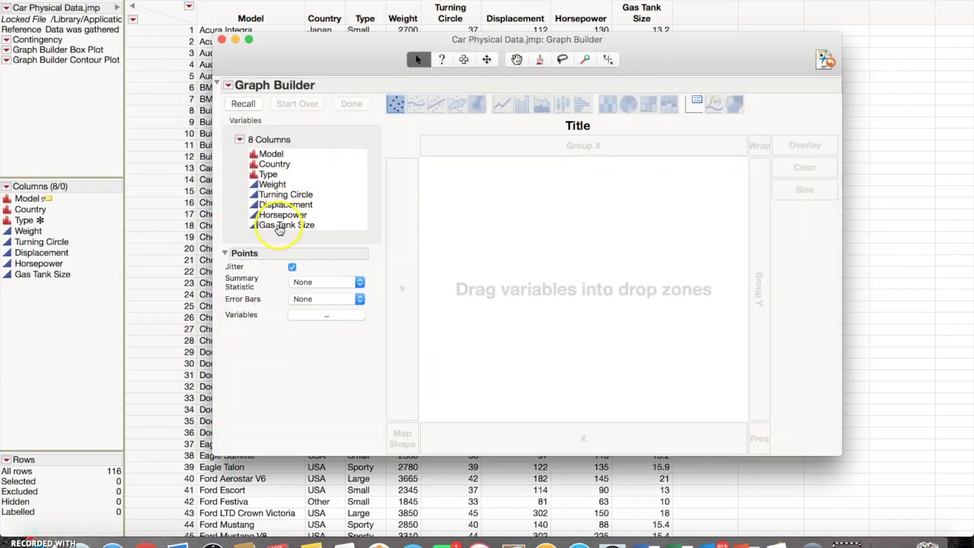
drag(283, 224, 399, 256)
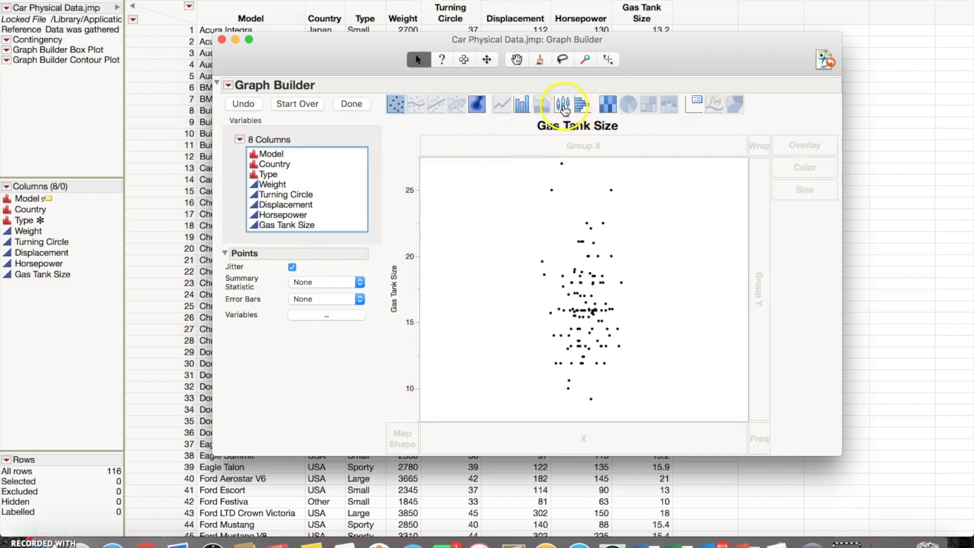
click(563, 106)
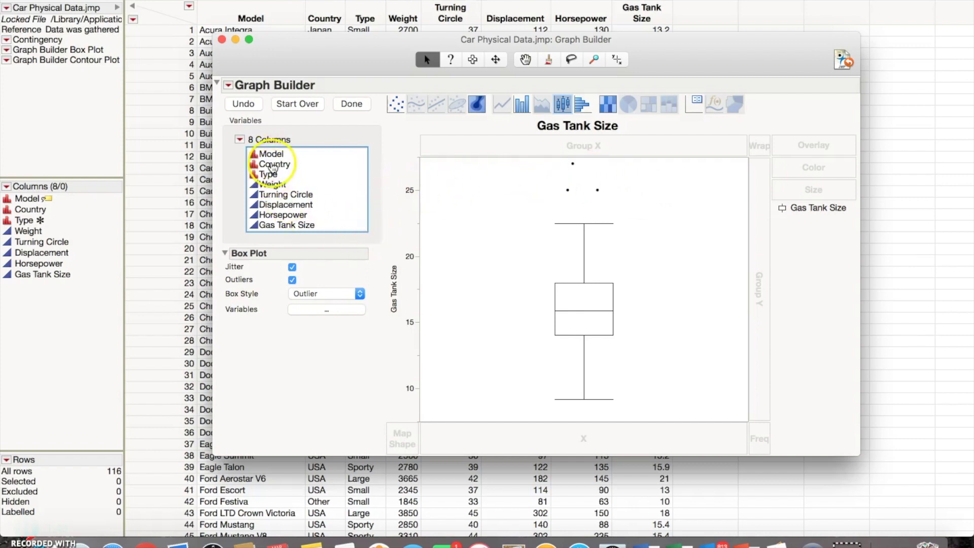
click(273, 165)
drag(272, 165, 539, 439)
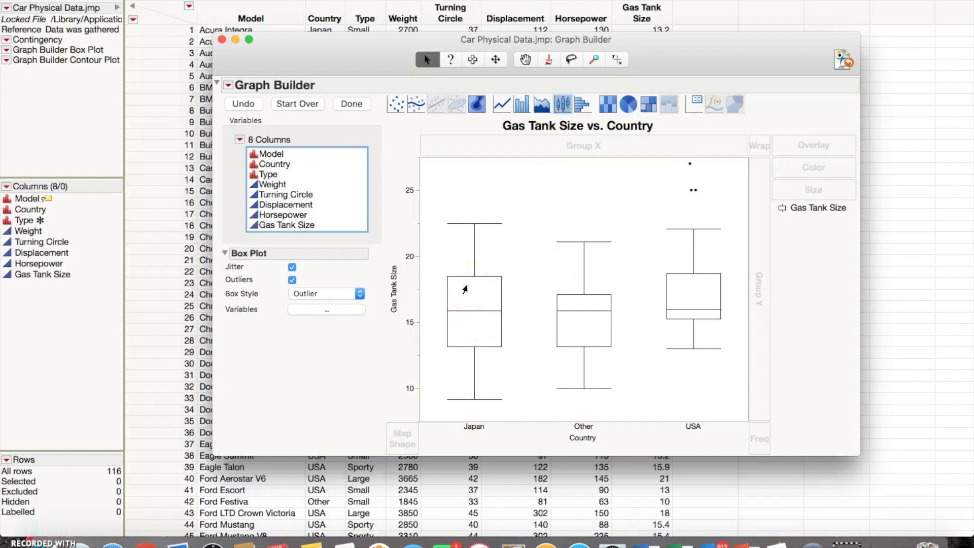
click(466, 306)
click(466, 304)
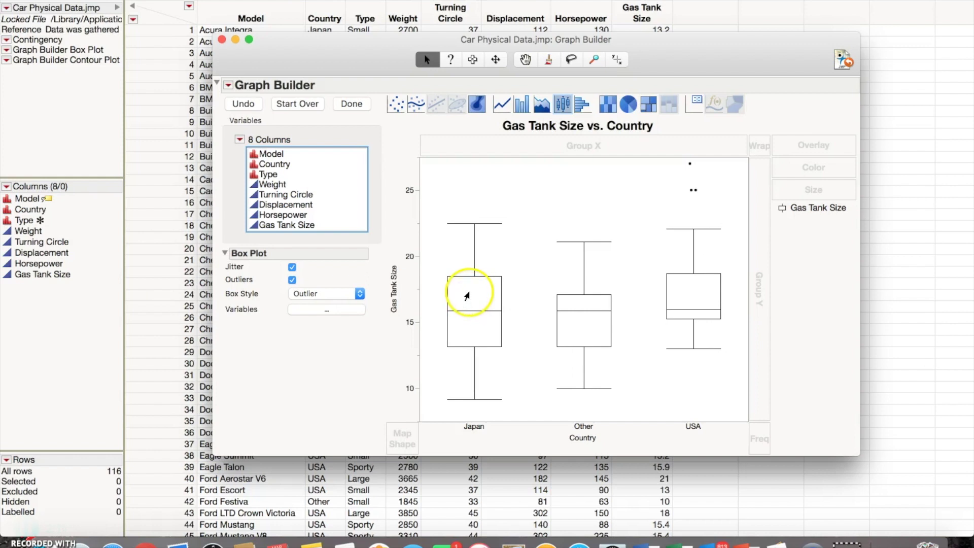
click(466, 323)
click(460, 289)
click(465, 323)
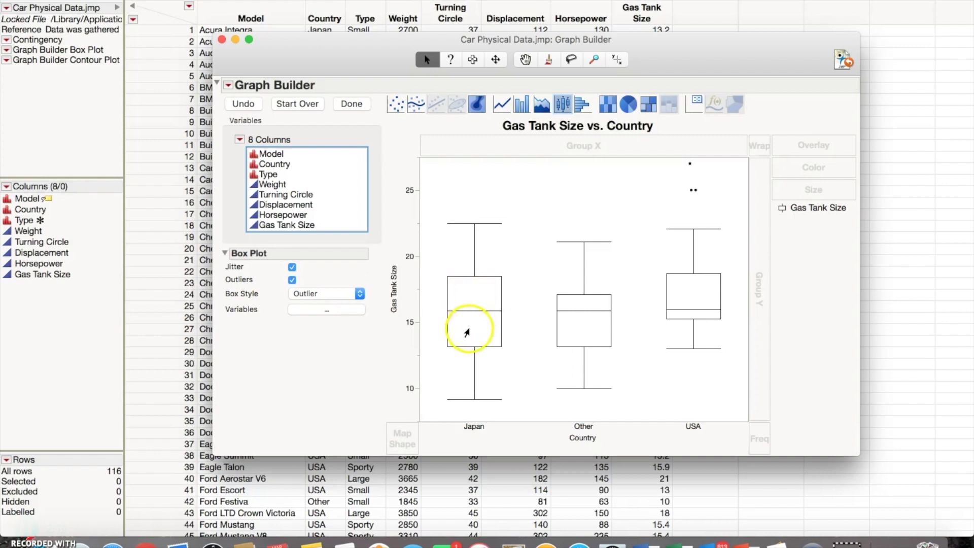
click(491, 317)
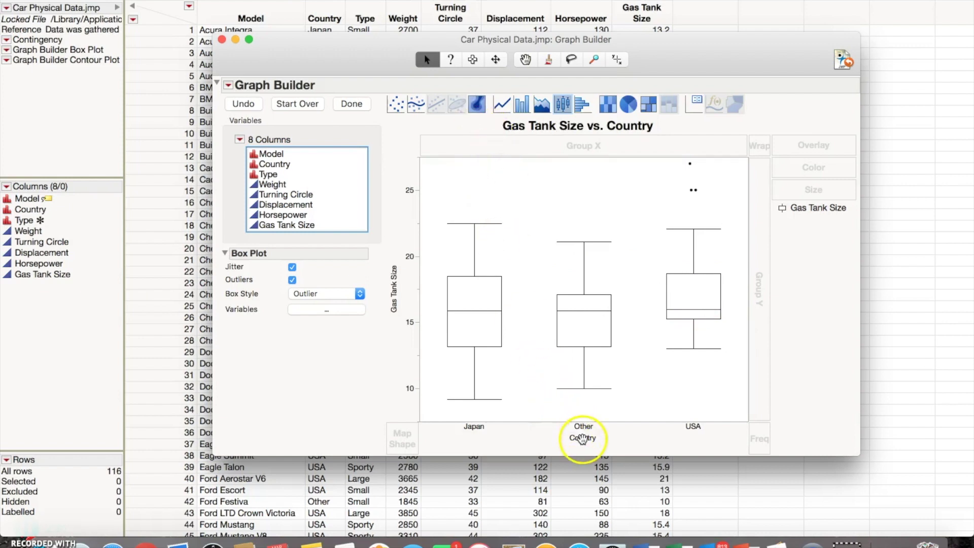
drag(582, 439, 304, 358)
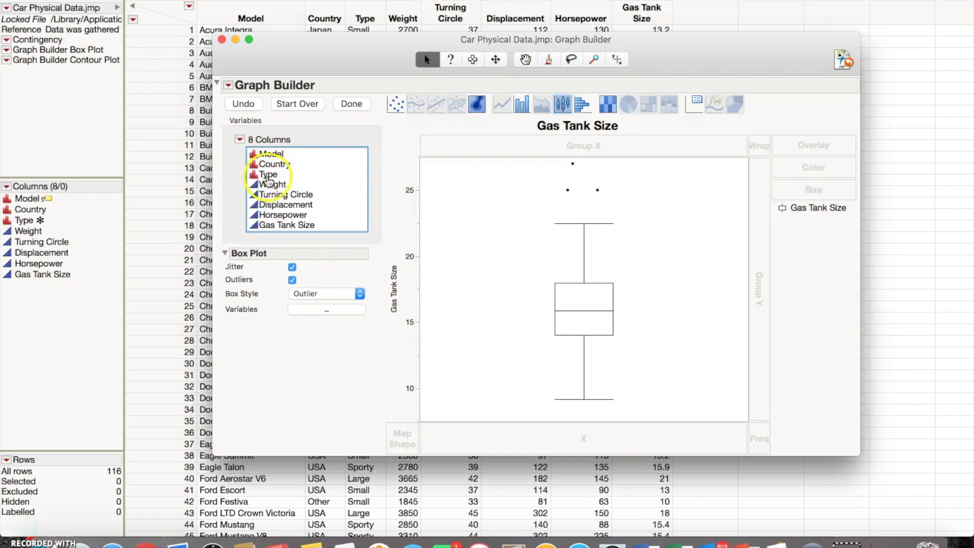
Add Weight on the X axis and switch to the Contour element
drag(268, 186, 547, 442)
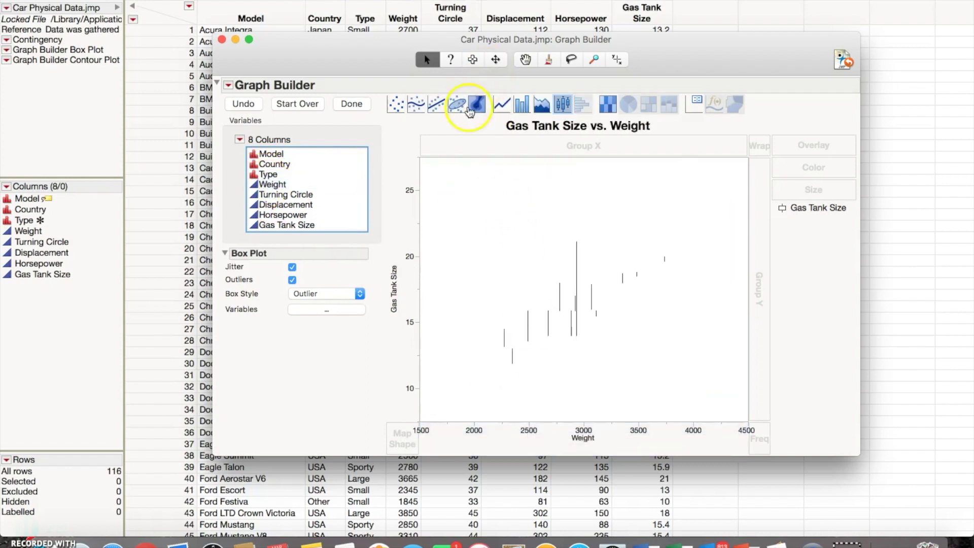
click(477, 108)
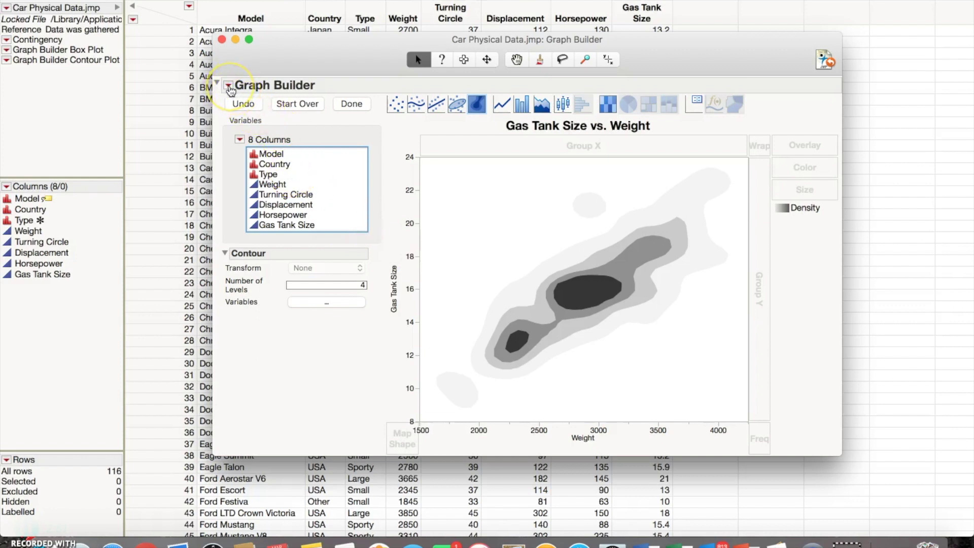
Launch Analysis from the Graph Builder menu and run the Fit Model of Gas Tank Size on Weight
click(229, 86)
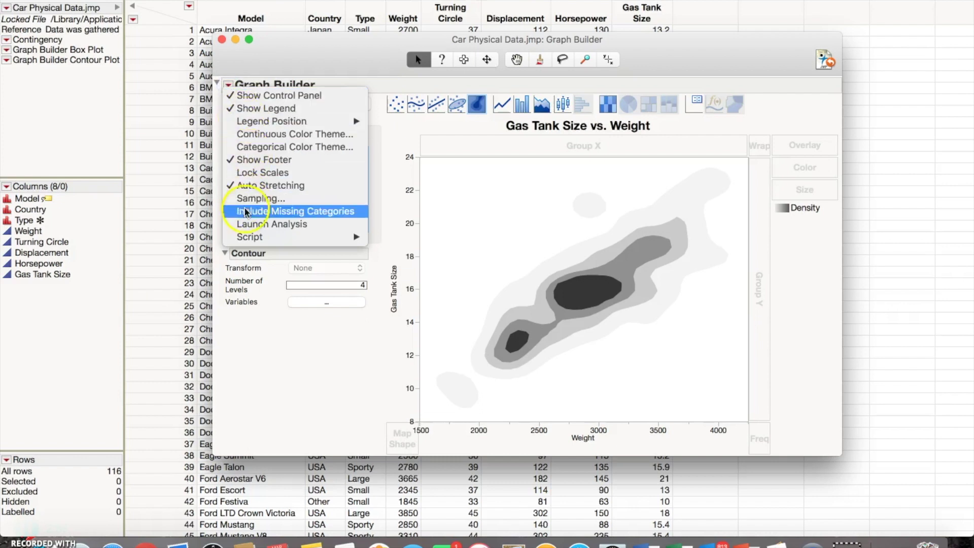
click(248, 225)
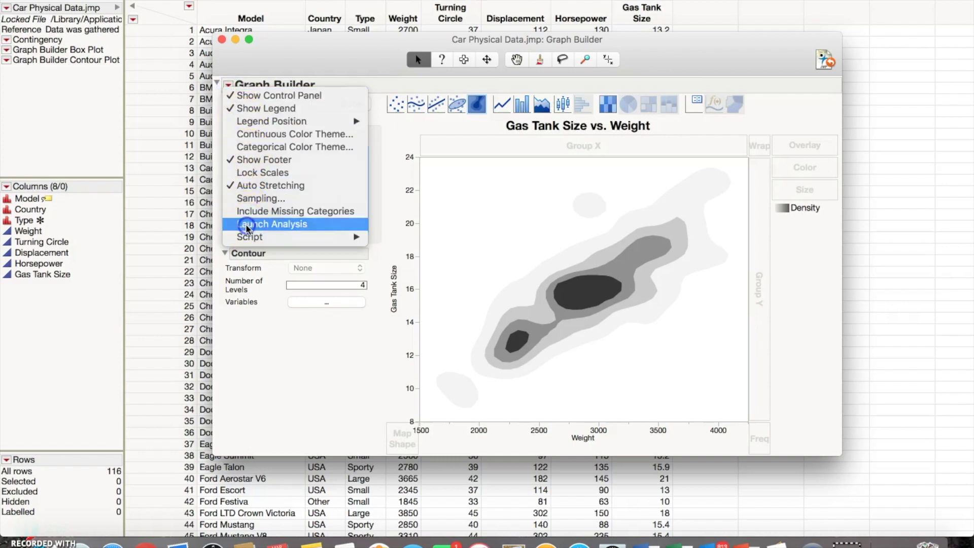
click(492, 144)
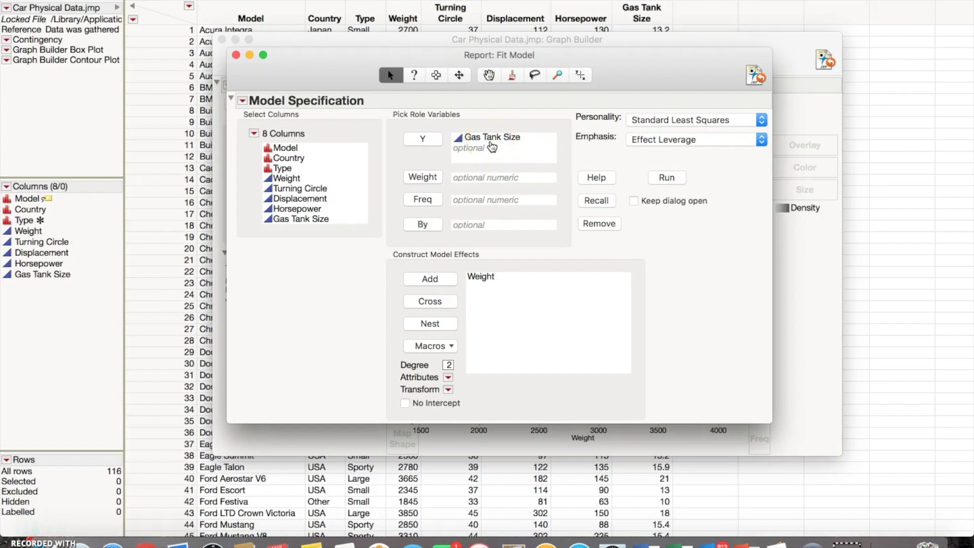
click(467, 138)
click(530, 142)
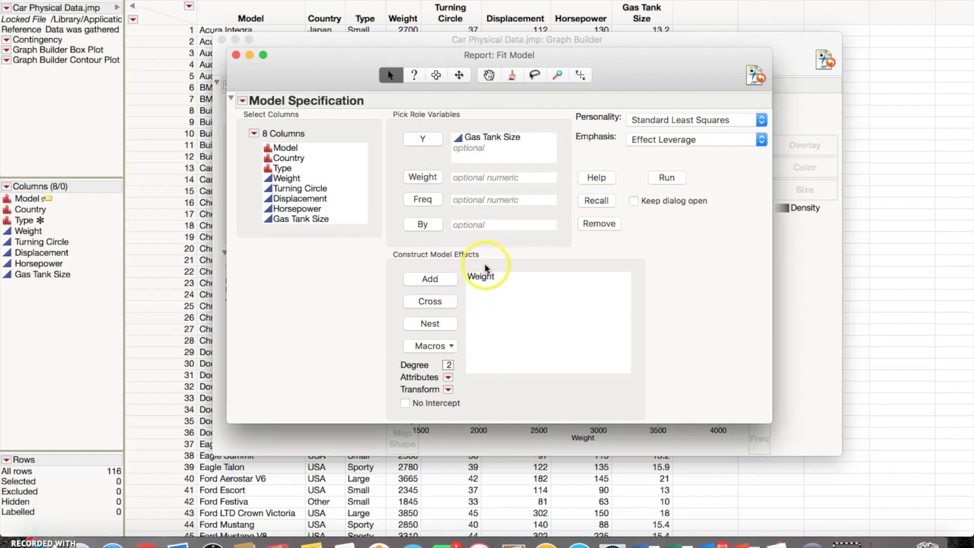
click(669, 177)
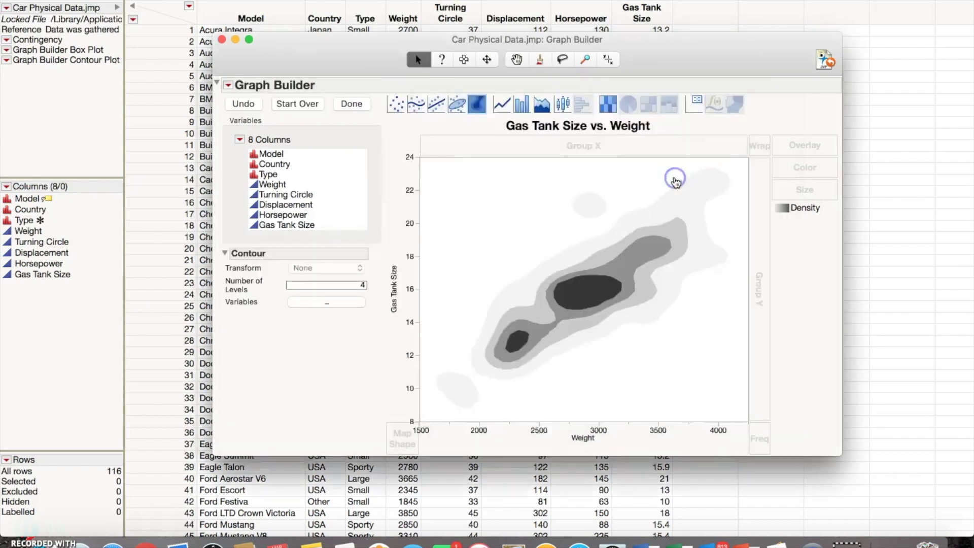
Scroll through the Fit Model report, then return to the PowerPoint slideshow
scroll(515, 206, down, 8)
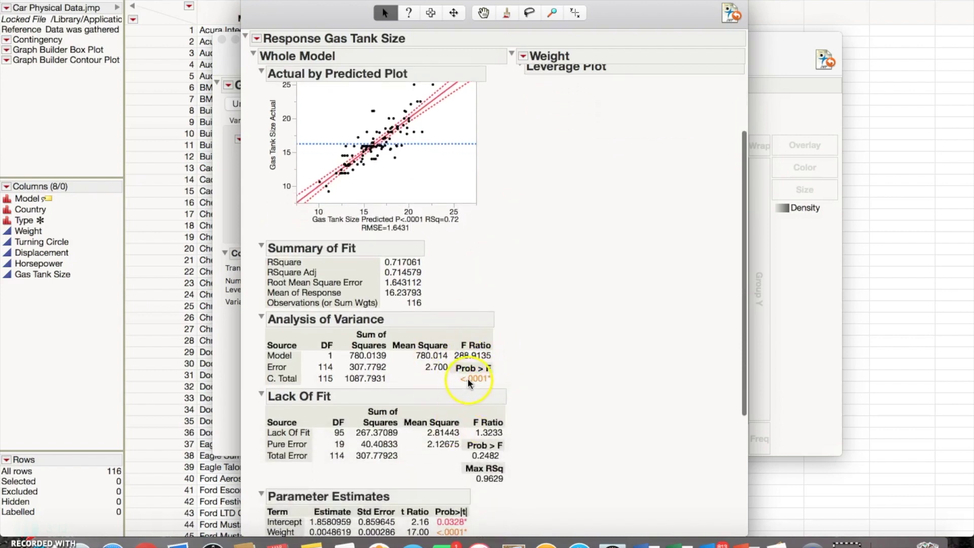
mouse_move(473, 380)
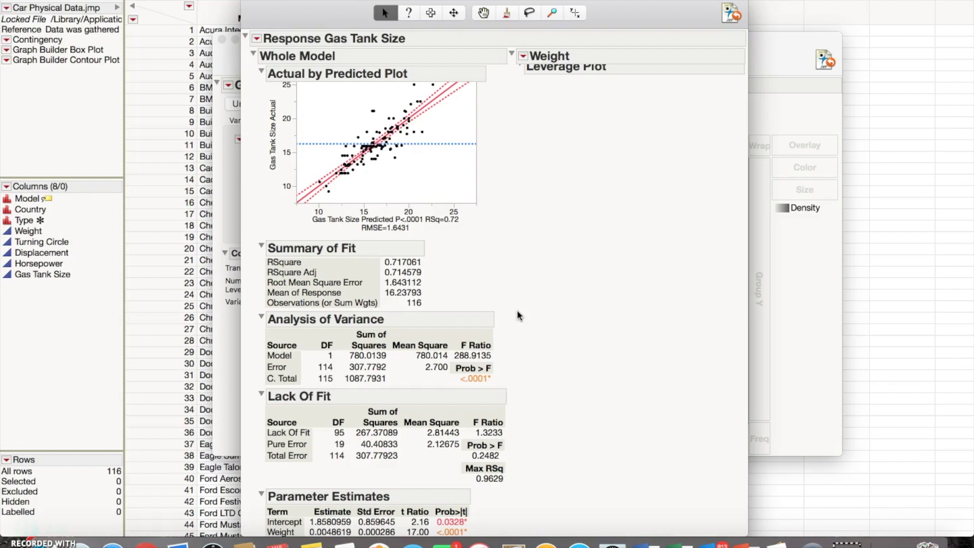
key(ctrl+Right)
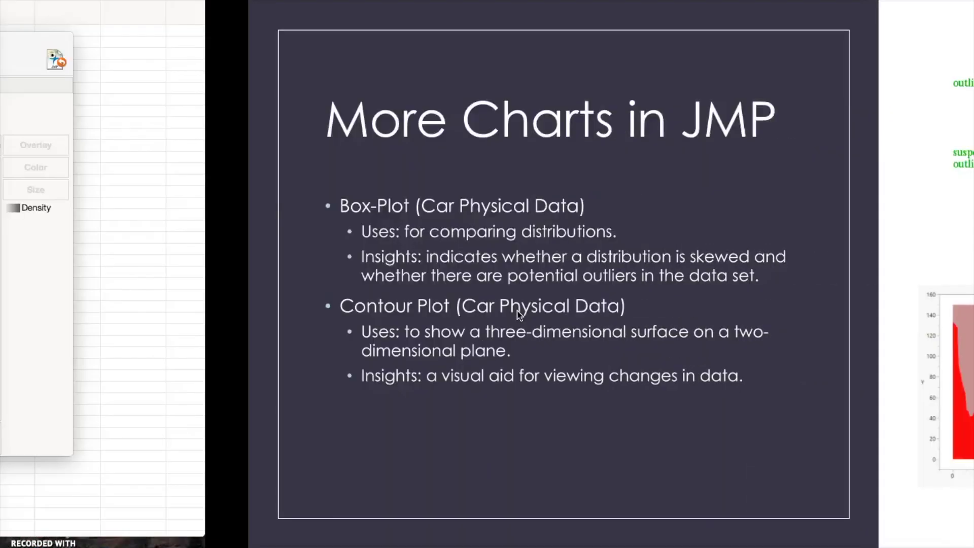